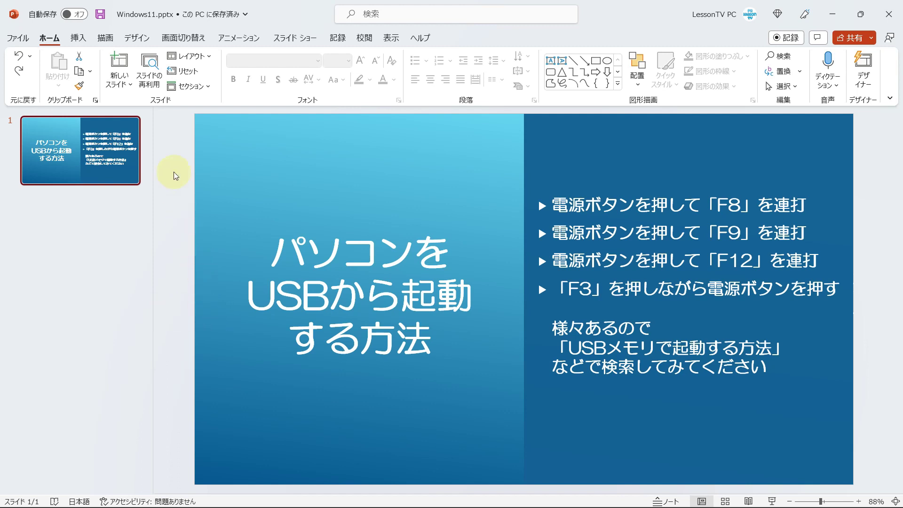
Step: Open the Custom Slide Size dialog from the Design tab's Slide Size menu
{"action": "left_click", "coordinate": [136, 38]}
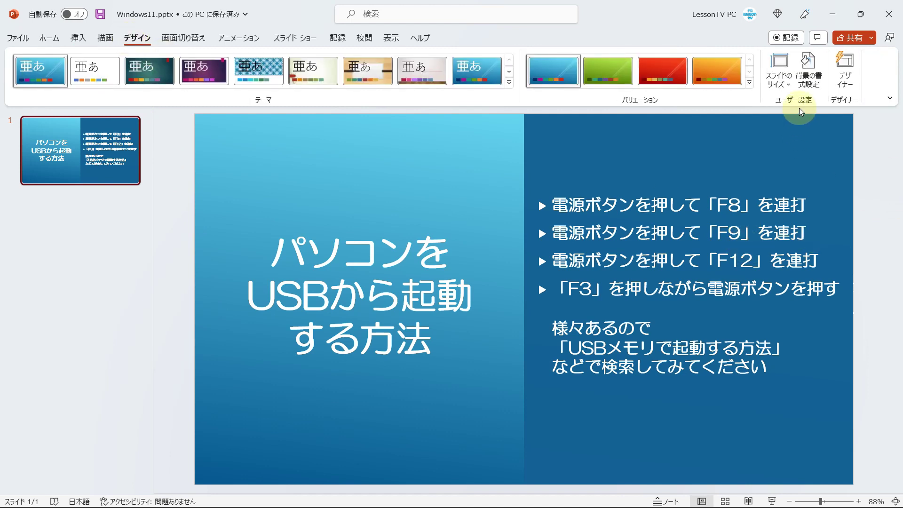
{"action": "left_click", "coordinate": [783, 83]}
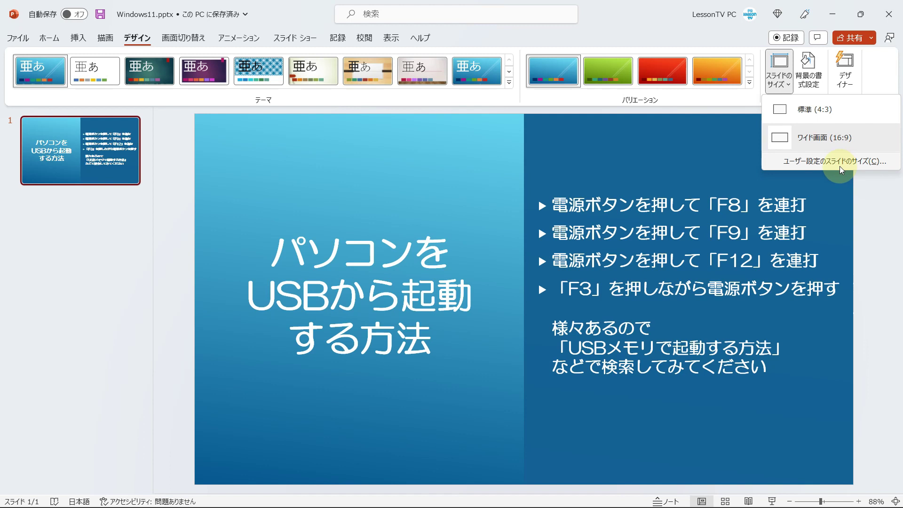
{"action": "left_click", "coordinate": [840, 161]}
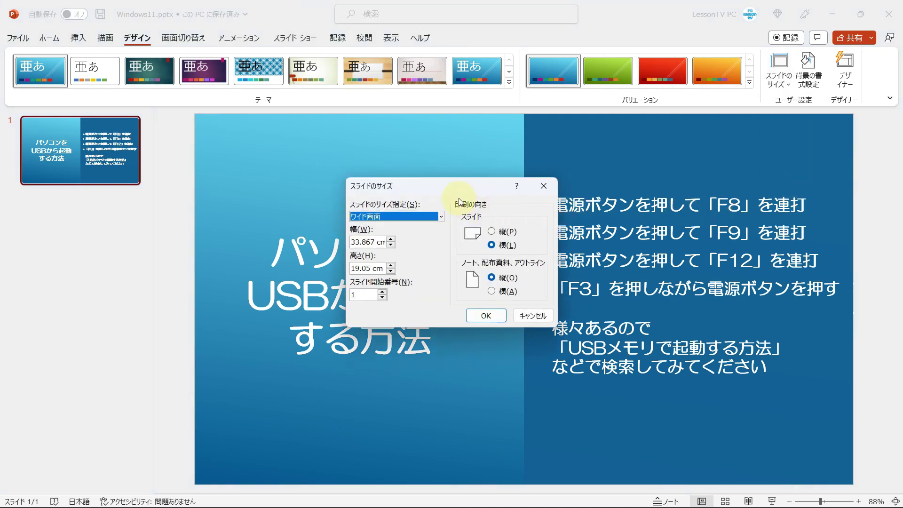
Step: Make the slide portrait (19.05 × 33.867 cm) and shrink the content to fit
{"action": "left_click", "coordinate": [506, 232]}
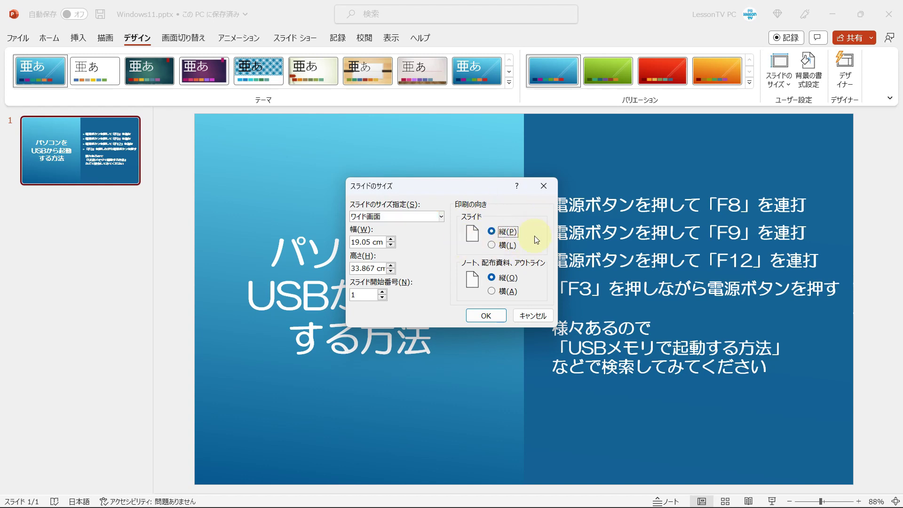
{"action": "left_click", "coordinate": [493, 319]}
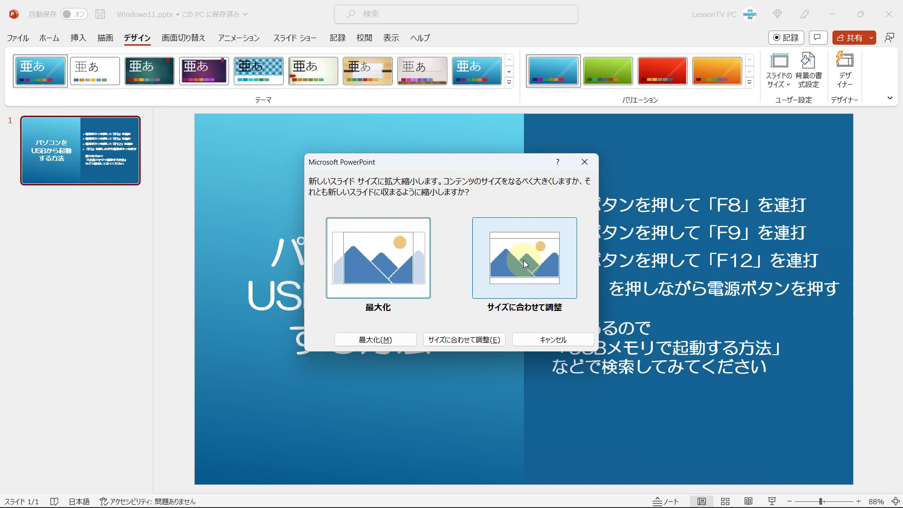
{"action": "left_click", "coordinate": [529, 292]}
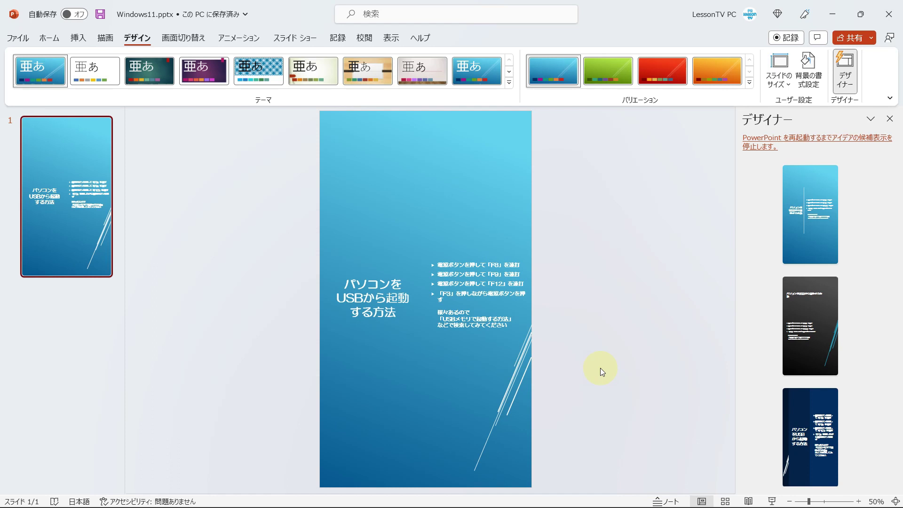
Step: Resize the slide to the A4 210 x 297 mm preset, scaling content down to fit
{"action": "left_click", "coordinate": [778, 79]}
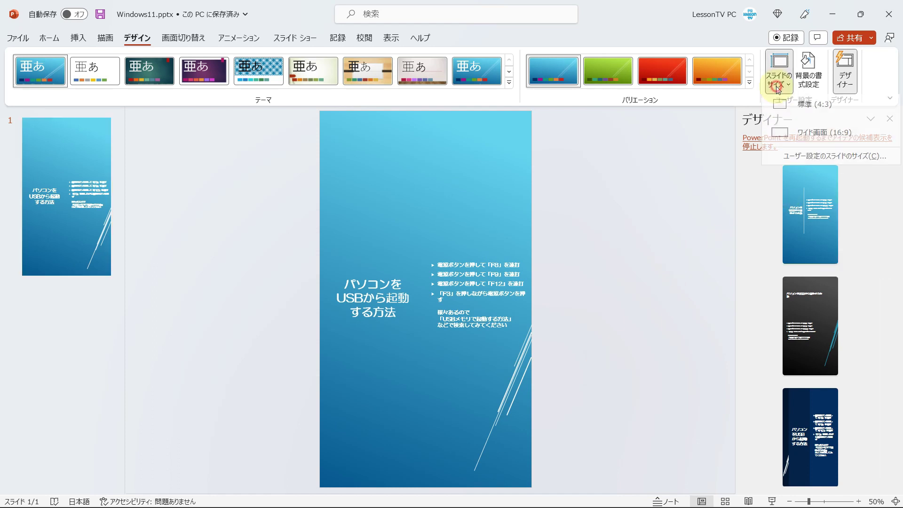
{"action": "left_click", "coordinate": [814, 160]}
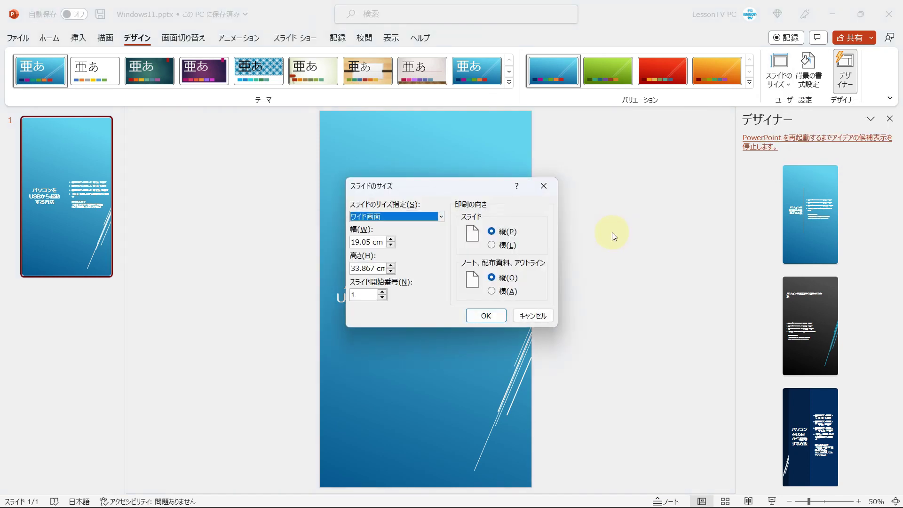
{"action": "left_click", "coordinate": [441, 217]}
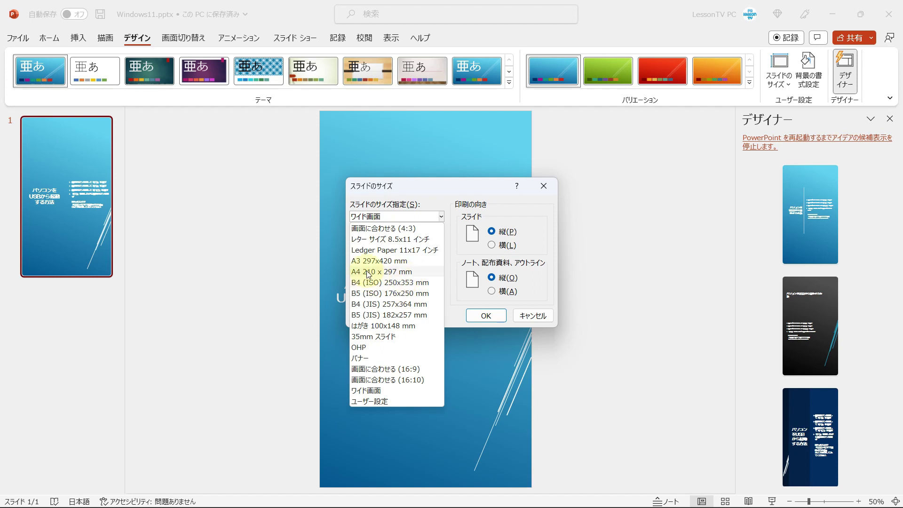
{"action": "left_click", "coordinate": [368, 272]}
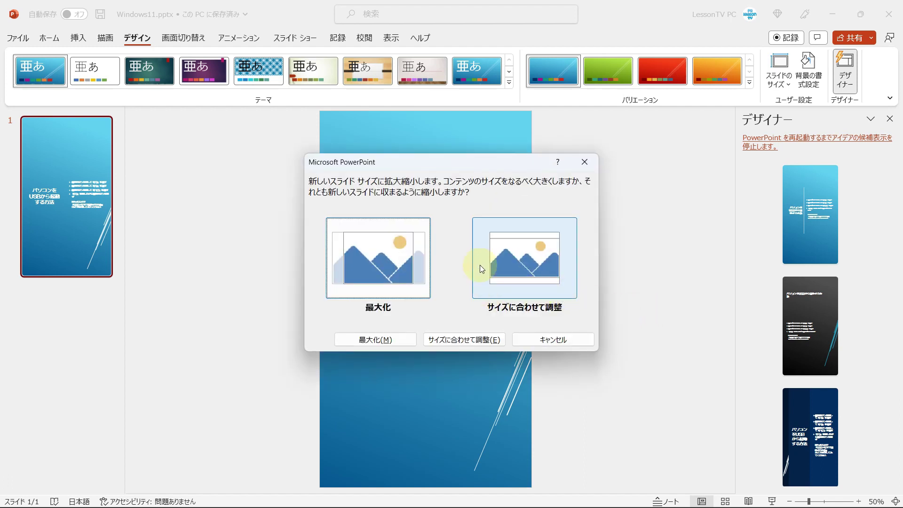
{"action": "left_click", "coordinate": [524, 269]}
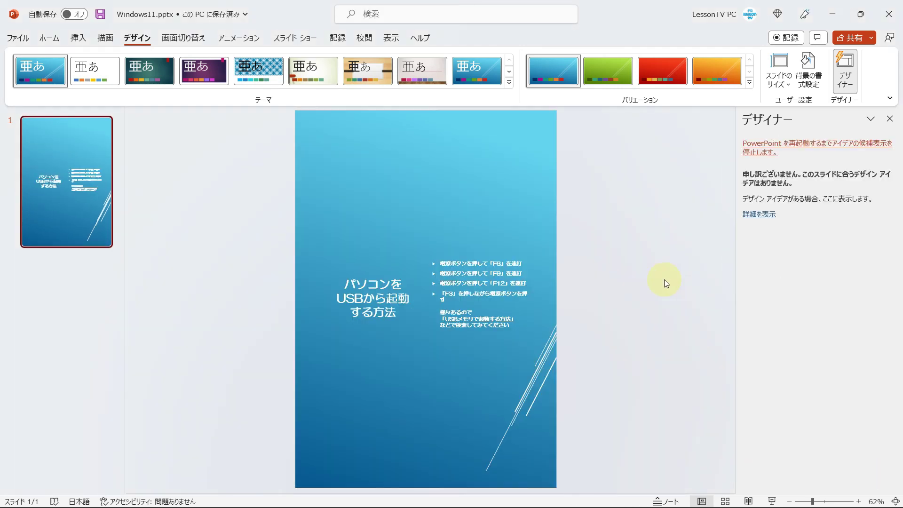